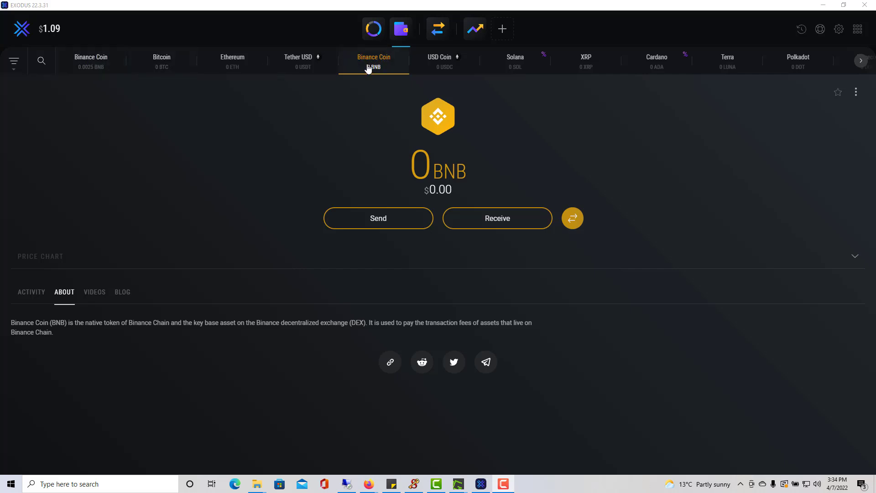
Bring Exodus forward and browse the Binance Coin wallet's activity and description
click(372, 65)
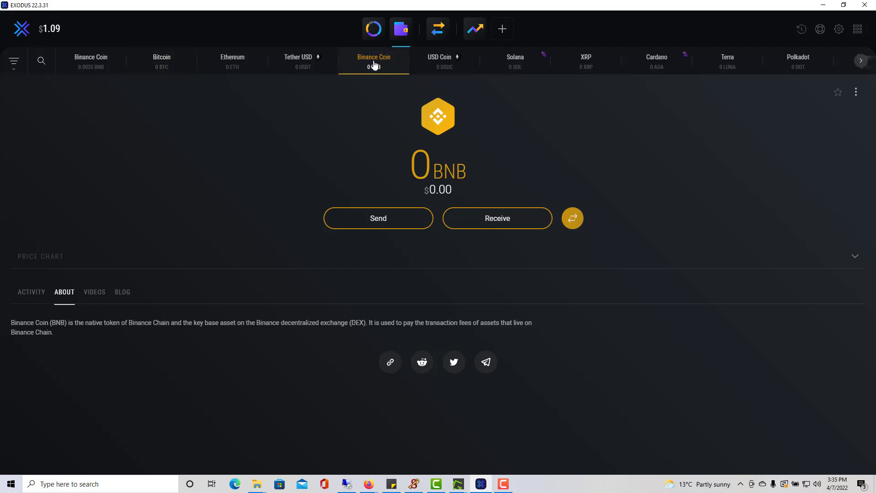
click(26, 294)
click(63, 300)
click(96, 64)
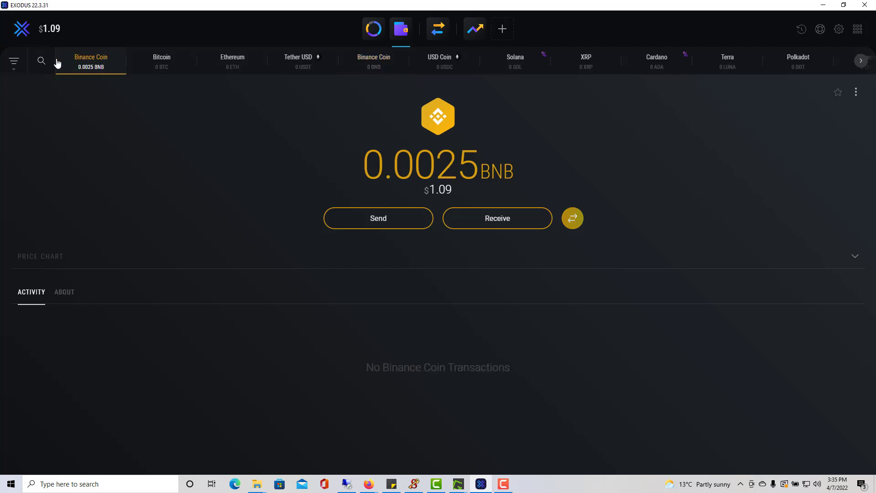
Filter assets by 'bnb' and show the About description of the 0.0025 BNB Binance Coin wallet
click(41, 62)
text(bnb)
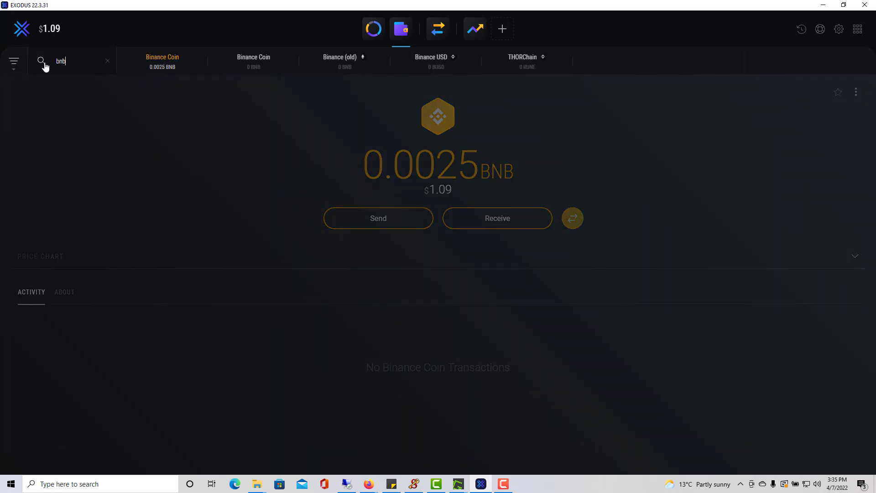
click(165, 62)
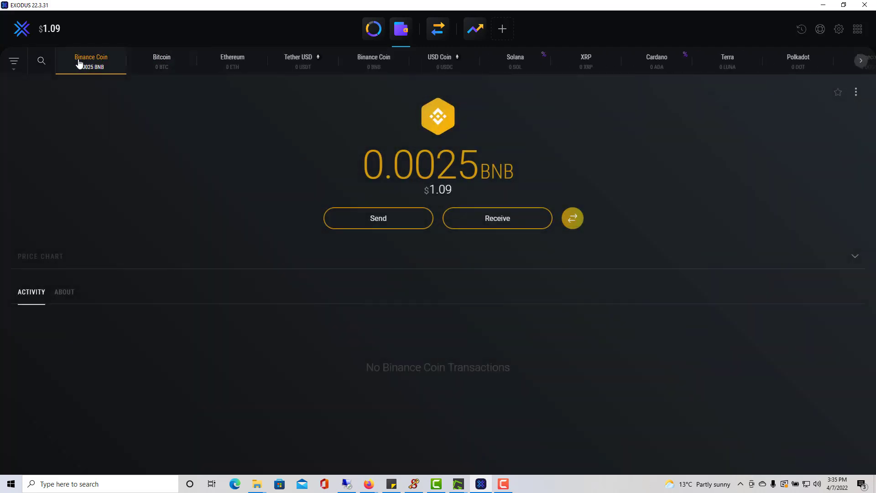
click(65, 293)
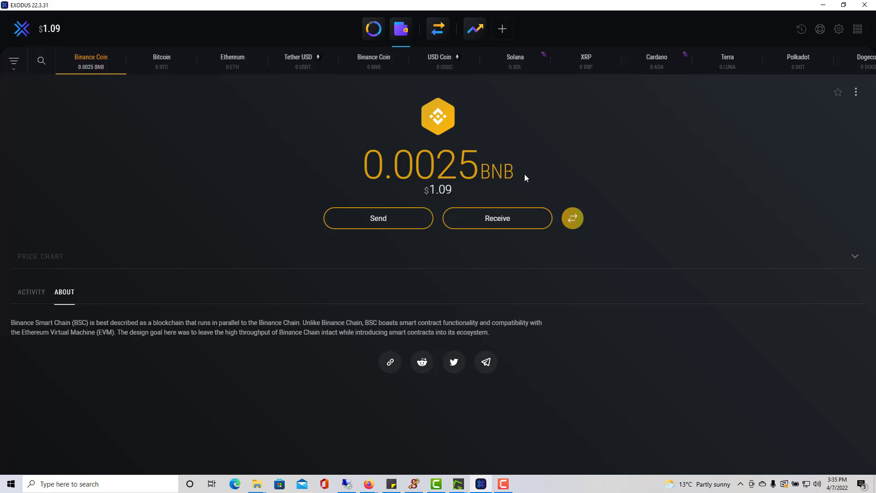
click(857, 94)
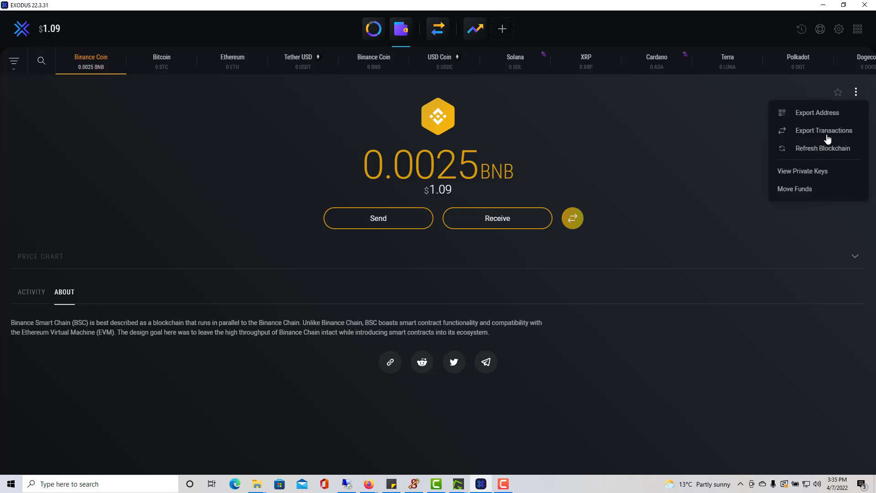
click(811, 172)
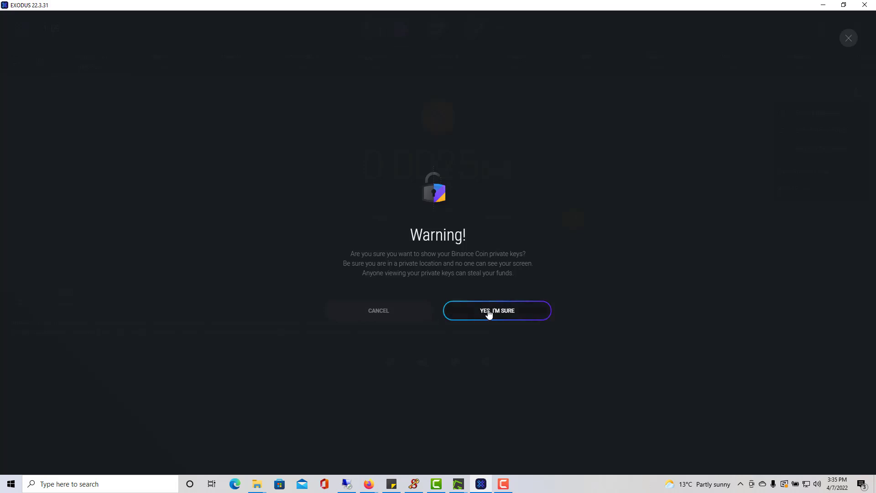
click(489, 312)
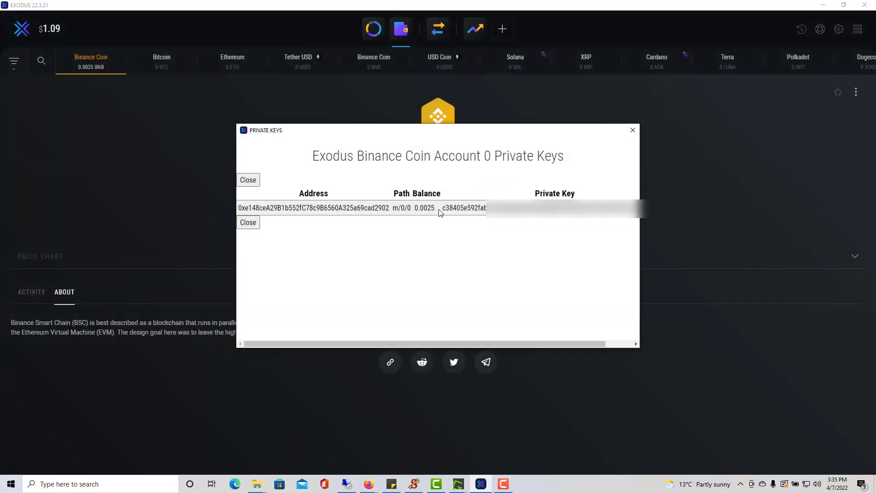
drag(441, 208, 671, 204)
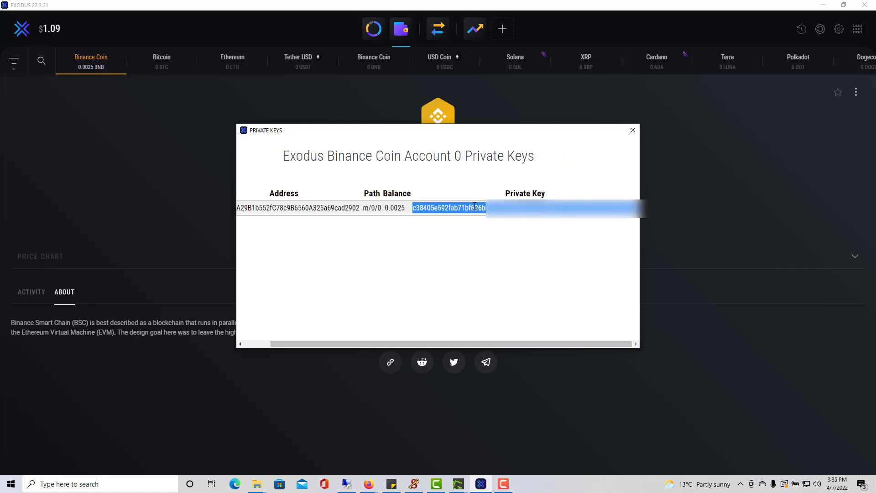
drag(414, 207, 274, 189)
click(443, 211)
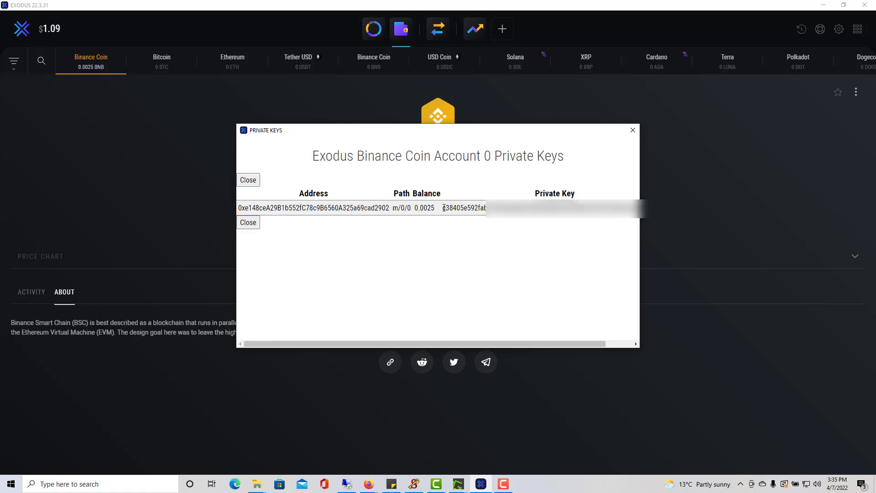
drag(443, 210, 696, 201)
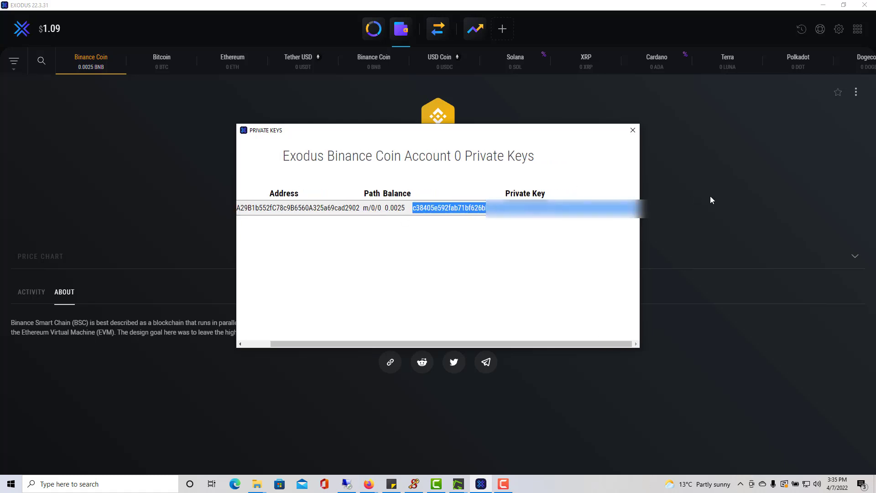
click(633, 131)
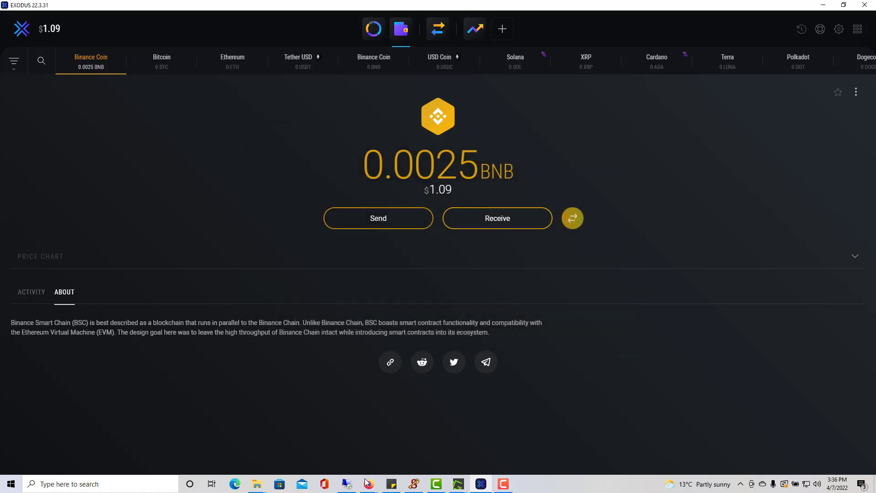
Paste the Exodus private key into MetaMask's Import Account, creating Account 3 with 0.0025 BNB
mouse_move(368, 483)
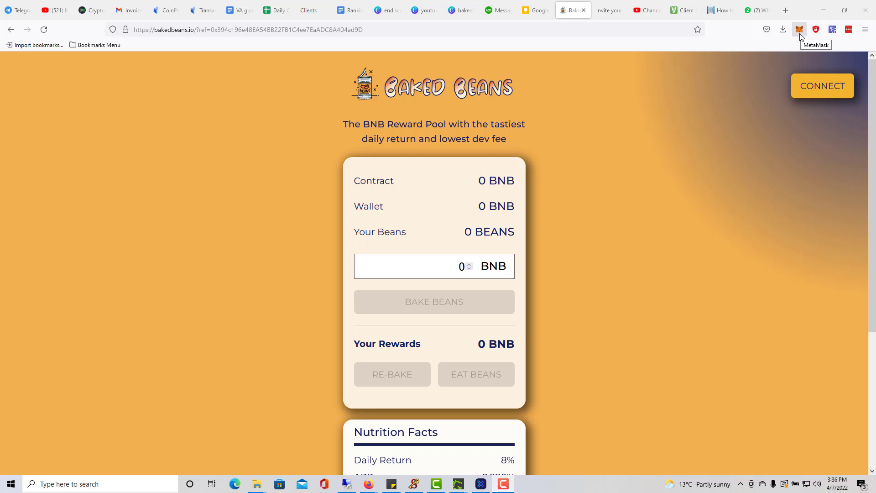
click(802, 32)
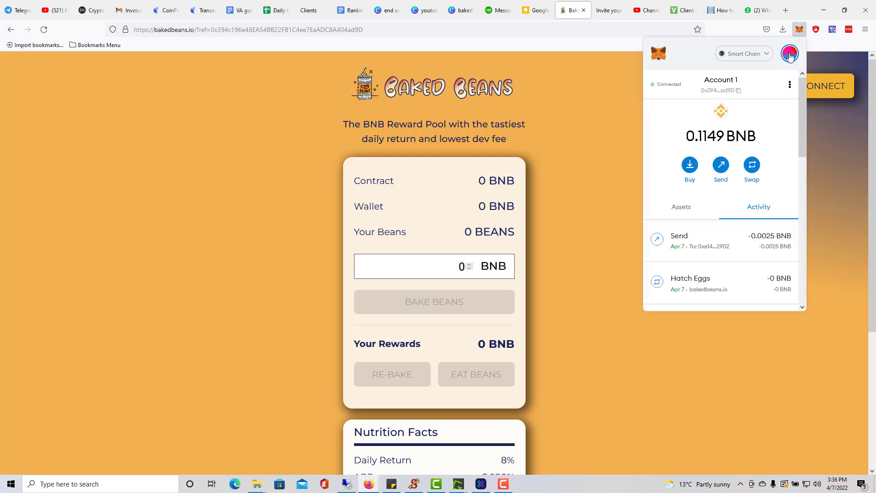
click(790, 54)
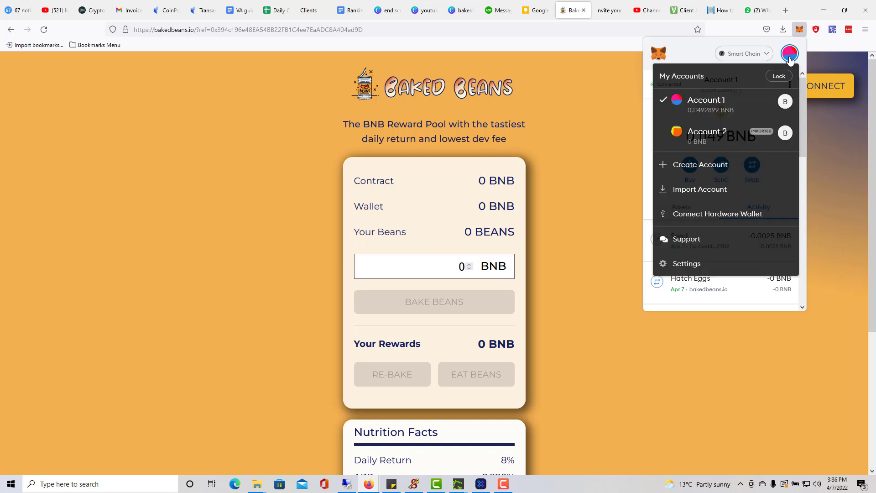
click(705, 192)
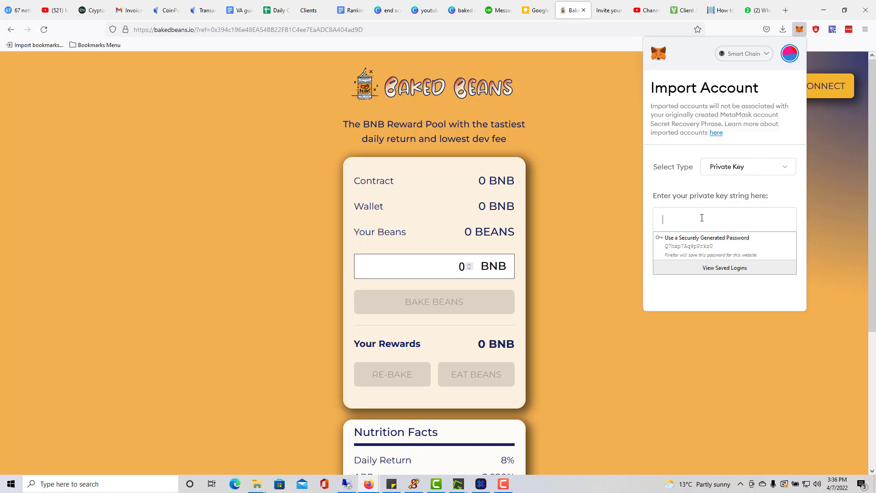
key(ctrl+v)
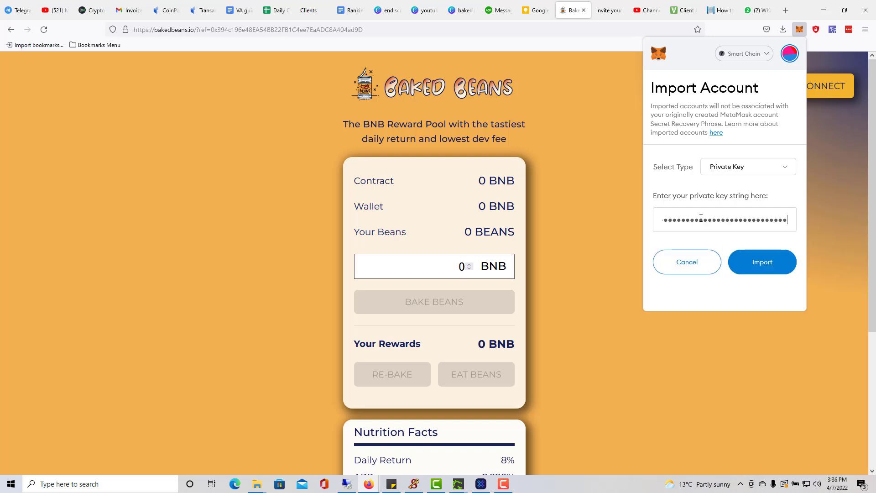
click(766, 267)
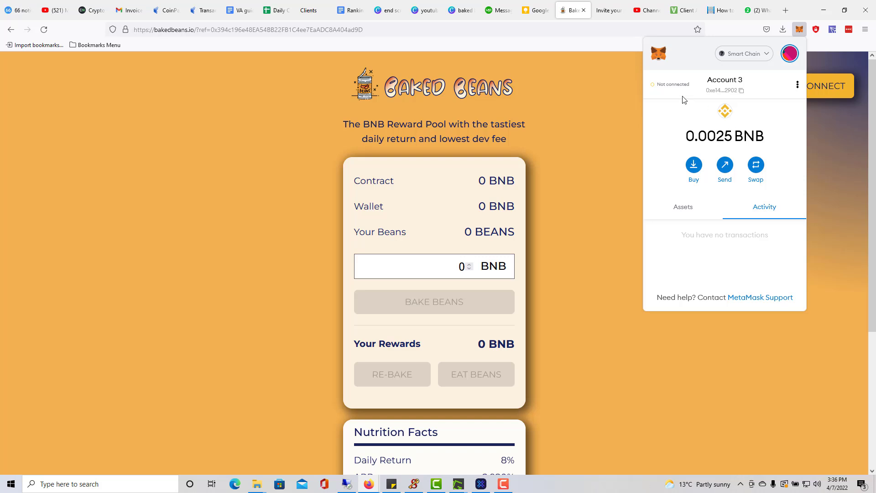
Connect Baked Beans to the MetaMask wallet and select the current BNB amount
click(599, 135)
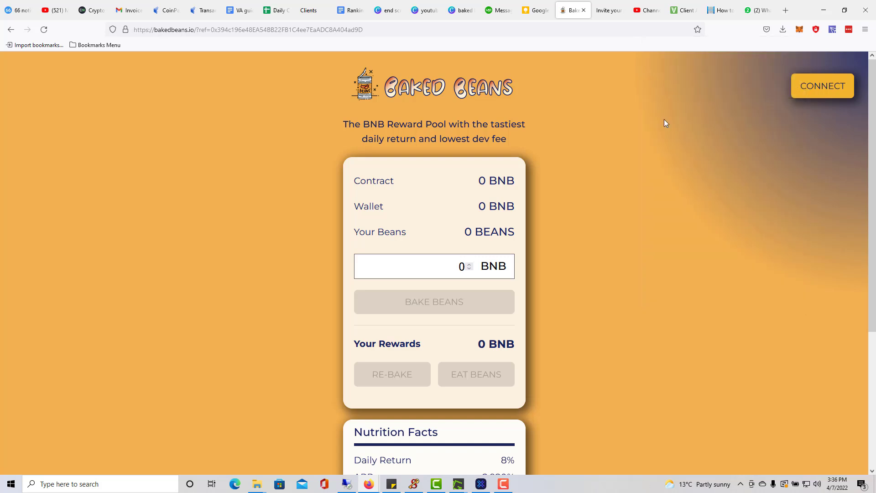
click(826, 93)
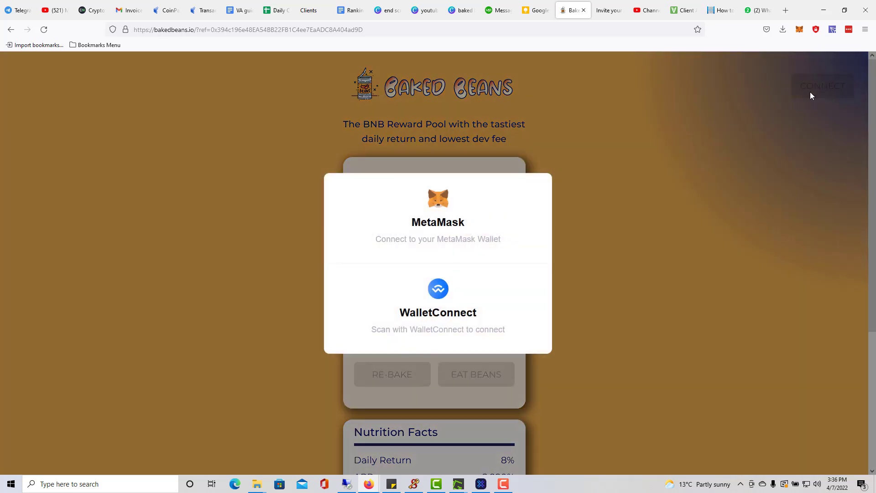
click(440, 206)
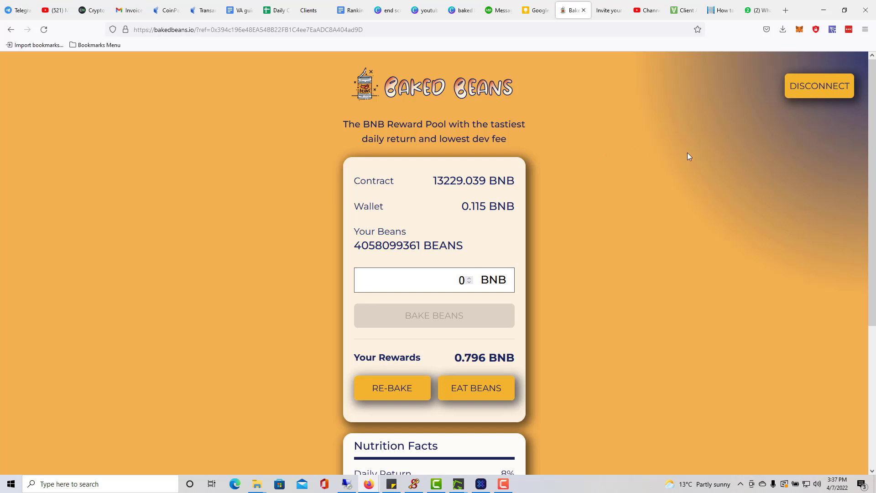
double_click(461, 279)
Connect MetaMask Account 3 to bakedbeans.io so the page shows a 0.003 BNB wallet
click(800, 29)
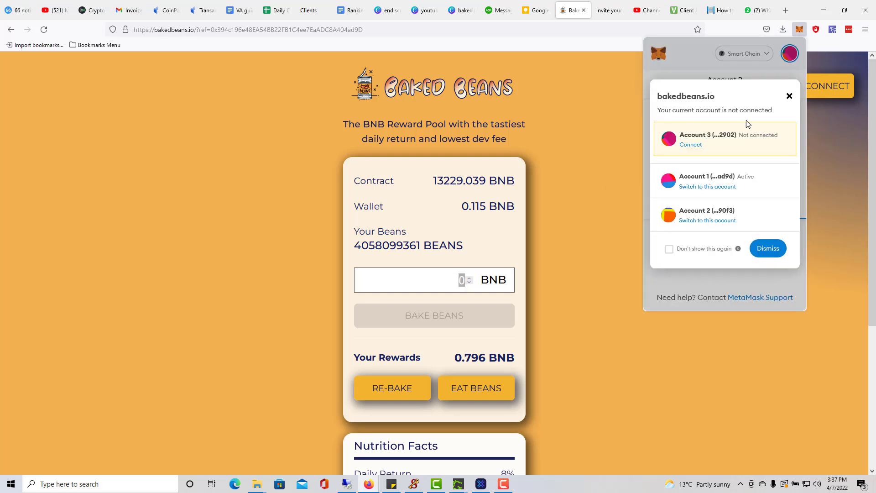
click(790, 96)
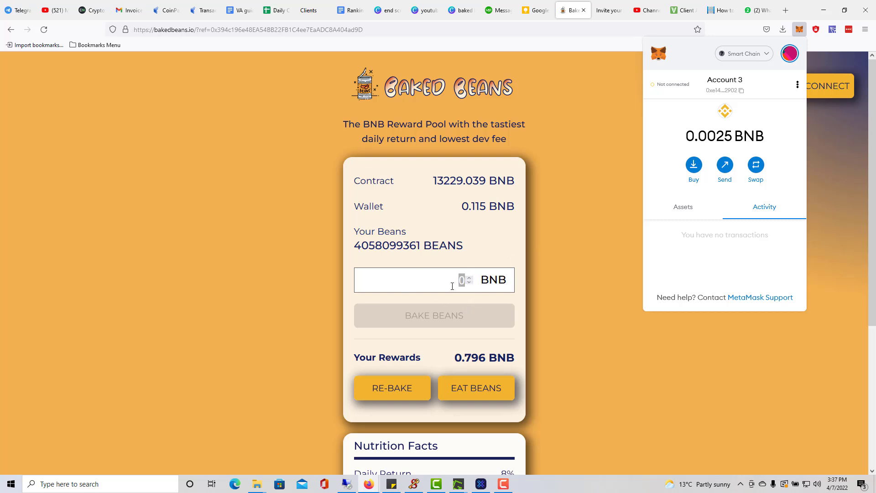
click(624, 138)
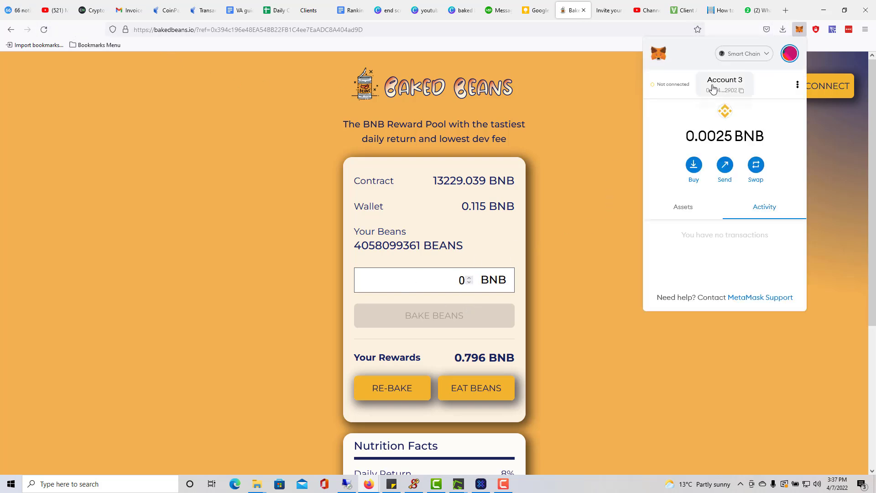
click(669, 86)
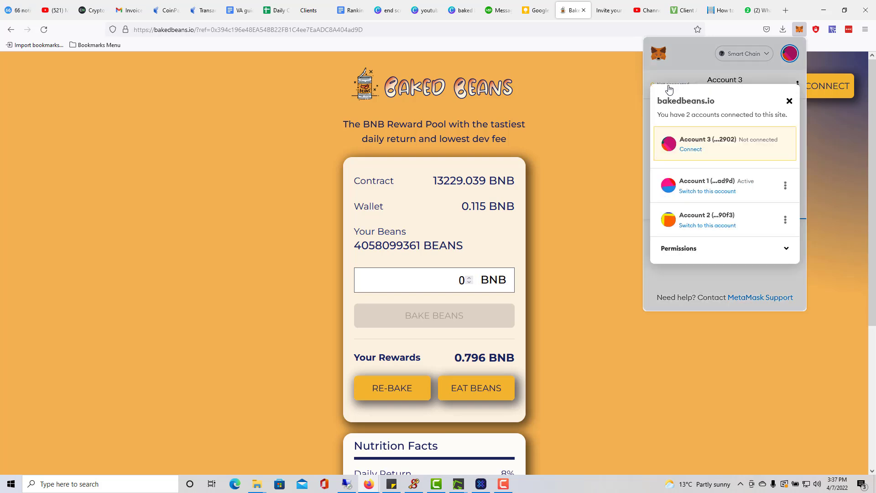
click(695, 152)
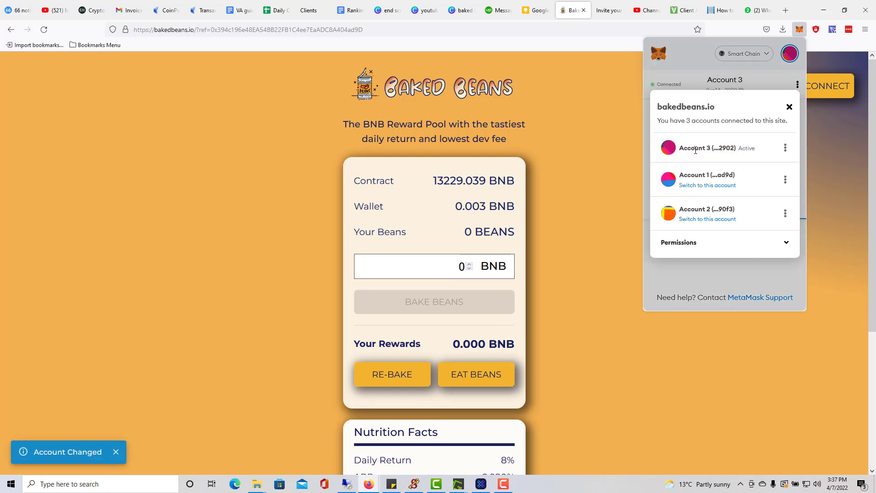
click(789, 107)
click(549, 123)
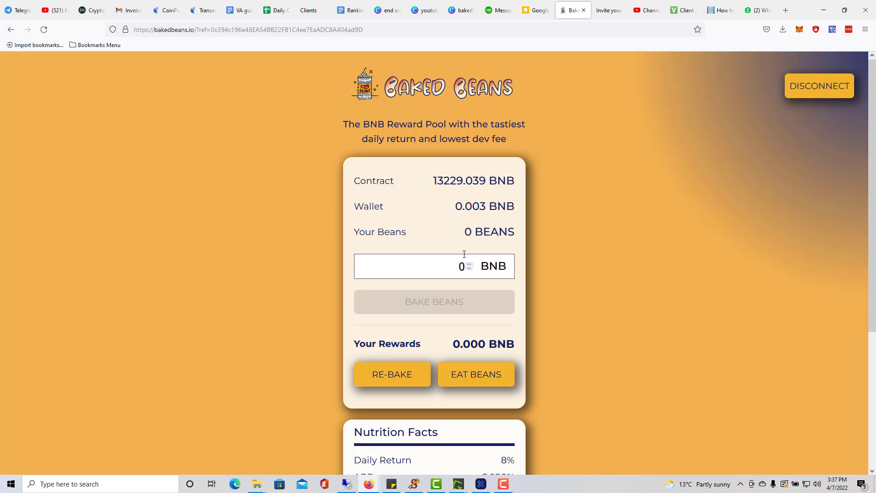
Enter 45 in the BNB amount field and clear it, then check the Exodus balance and minimise Exodus
drag(456, 209, 485, 205)
click(459, 268)
drag(454, 267, 476, 277)
text(45)
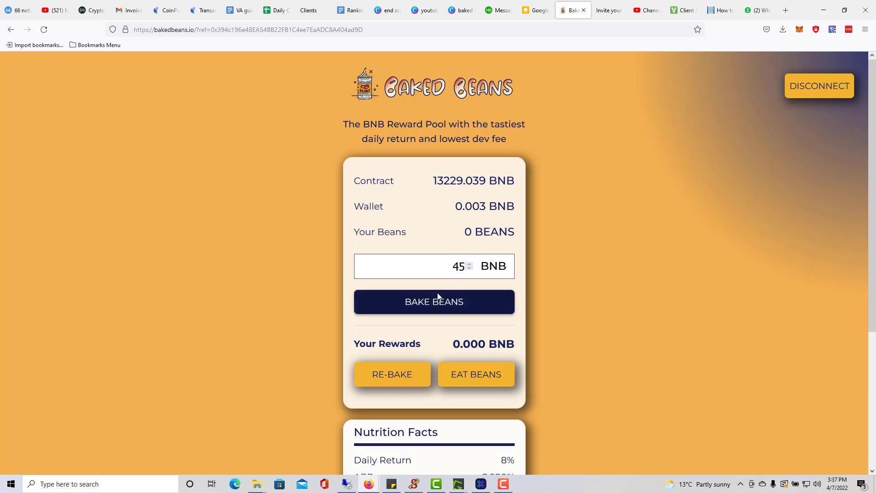
drag(362, 267, 474, 273)
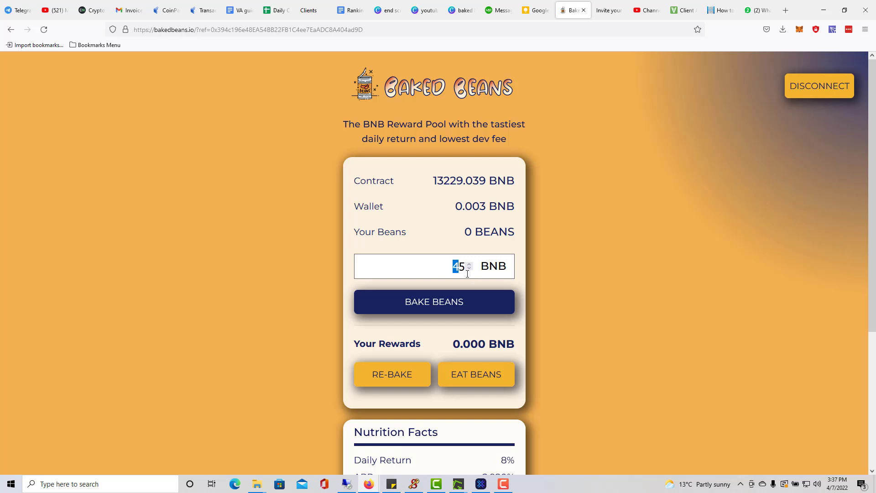
key(BackSpace)
double_click(461, 266)
key(BackSpace)
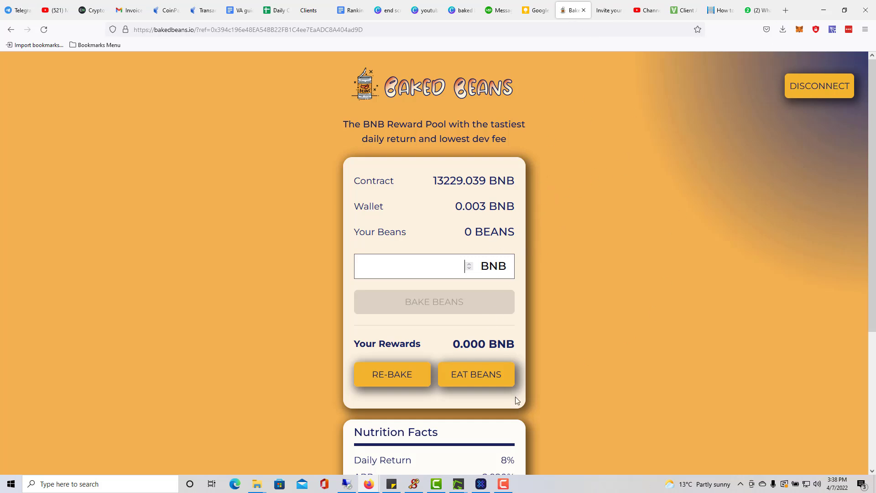
click(481, 484)
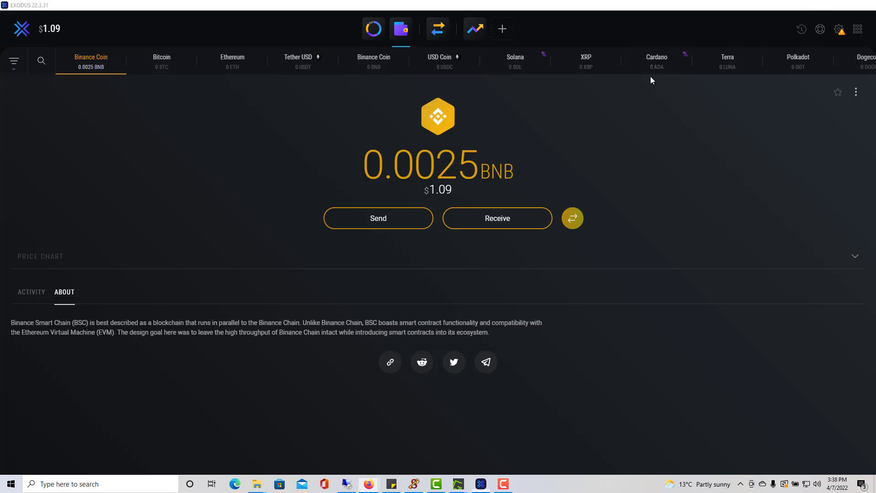
click(823, 5)
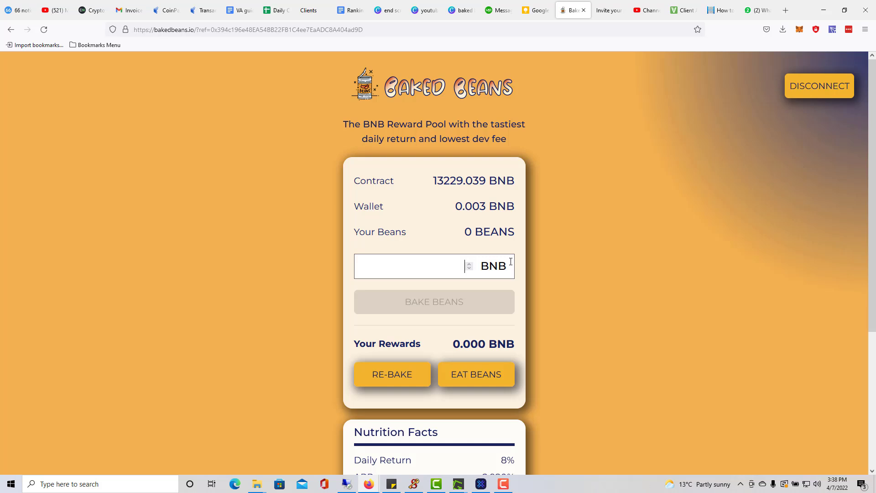
Bake beans with 0.001 BNB, confirm the transaction in MetaMask, and check its Activity
click(511, 262)
text(.001)
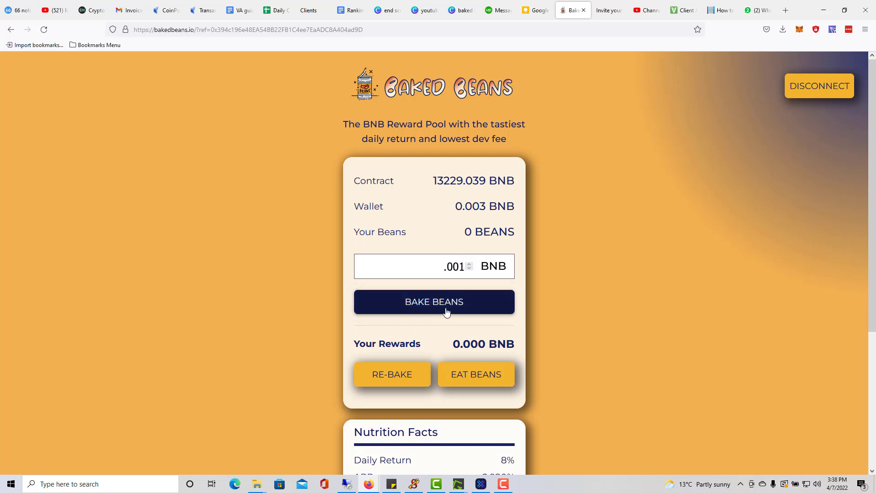
click(447, 307)
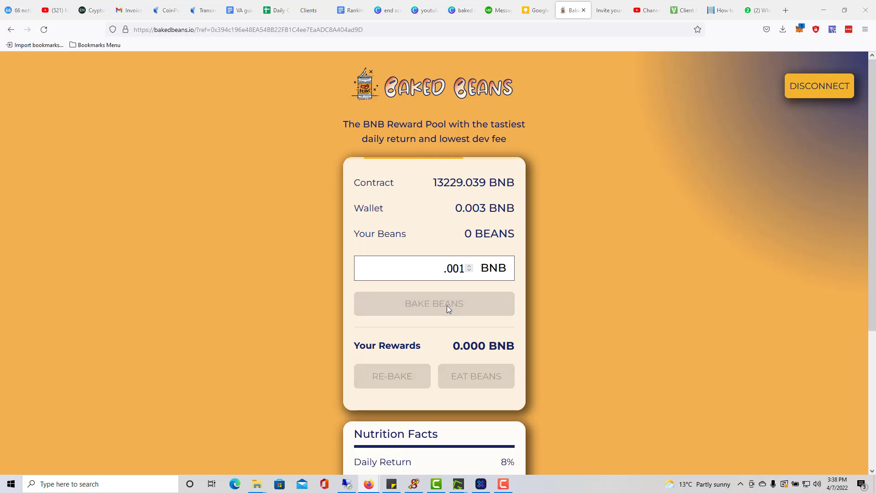
scroll(816, 203, down, 5)
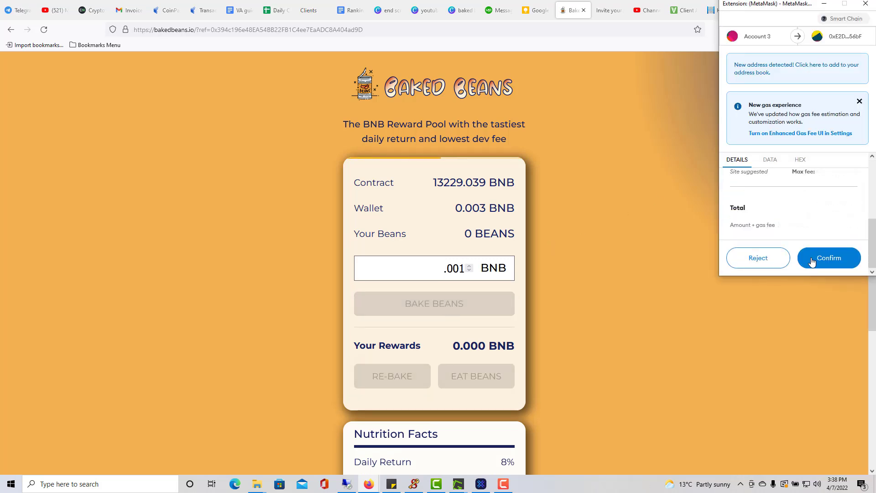
click(836, 261)
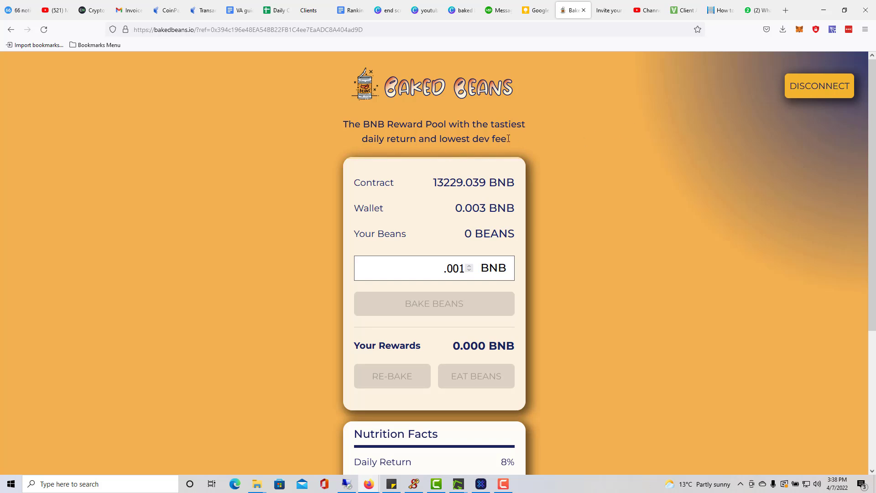
click(799, 30)
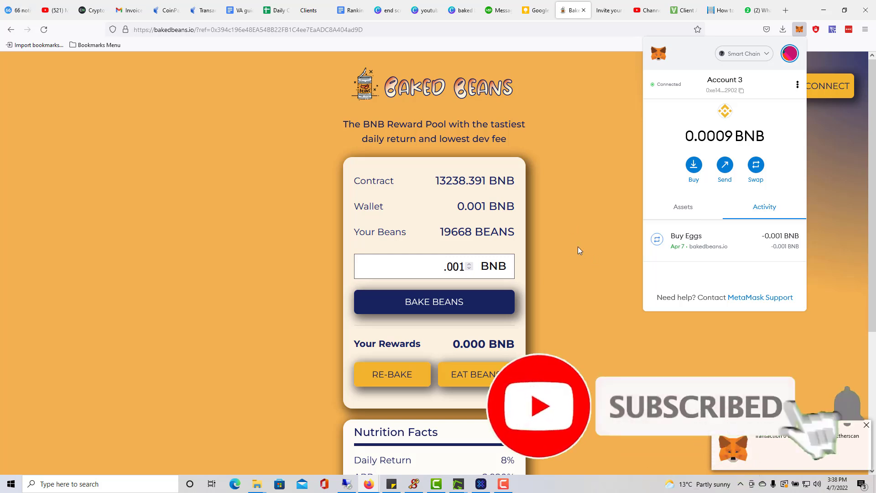
Close the MetaMask panel and bring up Exodus showing 0.00085868 BNB ($0.37)
click(562, 260)
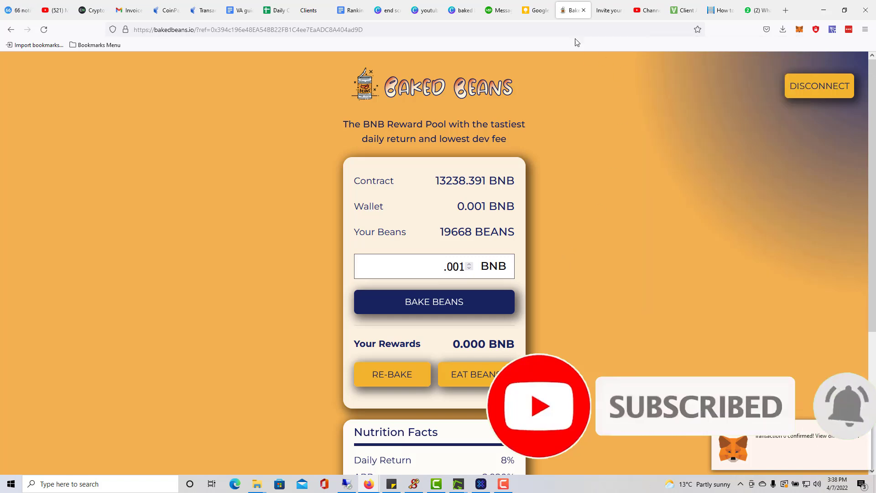
click(483, 483)
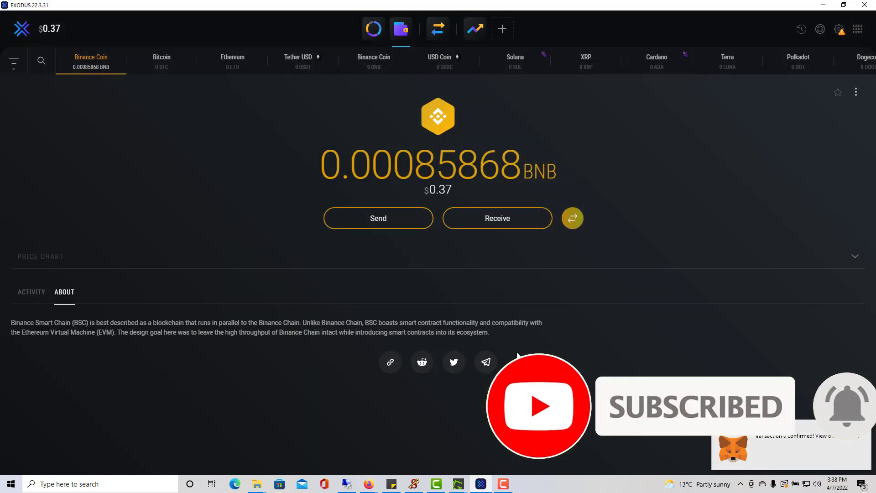